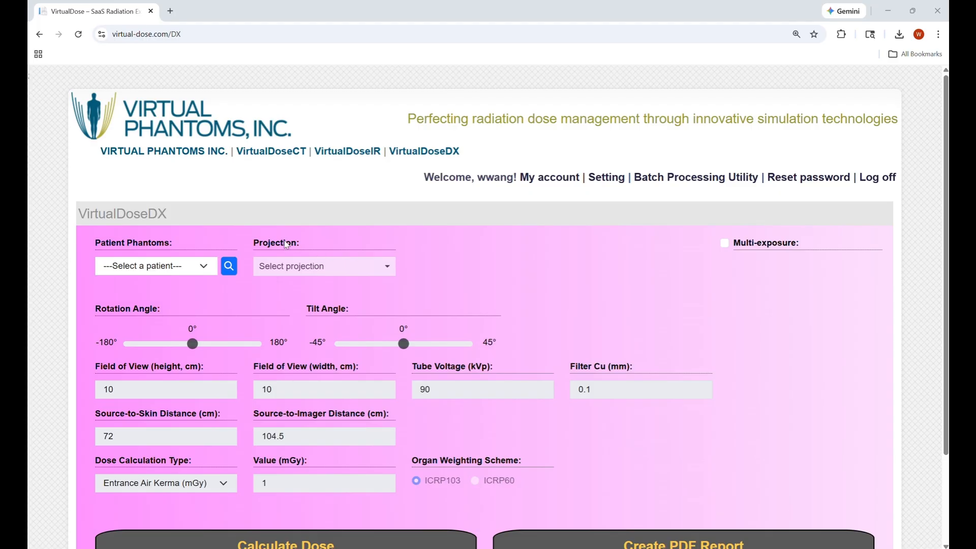
Select the Adult Female - RPI patient phantom, and briefly show and hide the patient search fields.
mouse_move(154, 245)
click(178, 267)
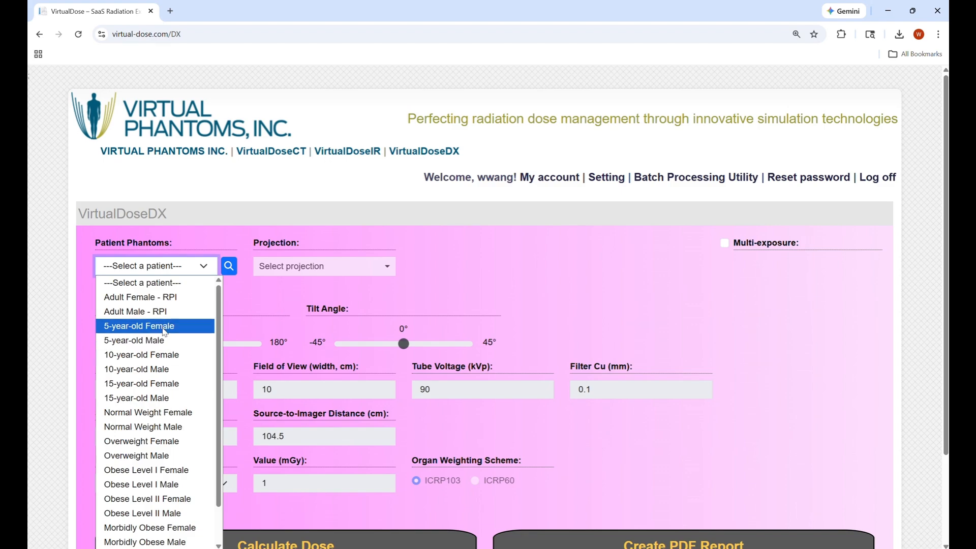
click(164, 298)
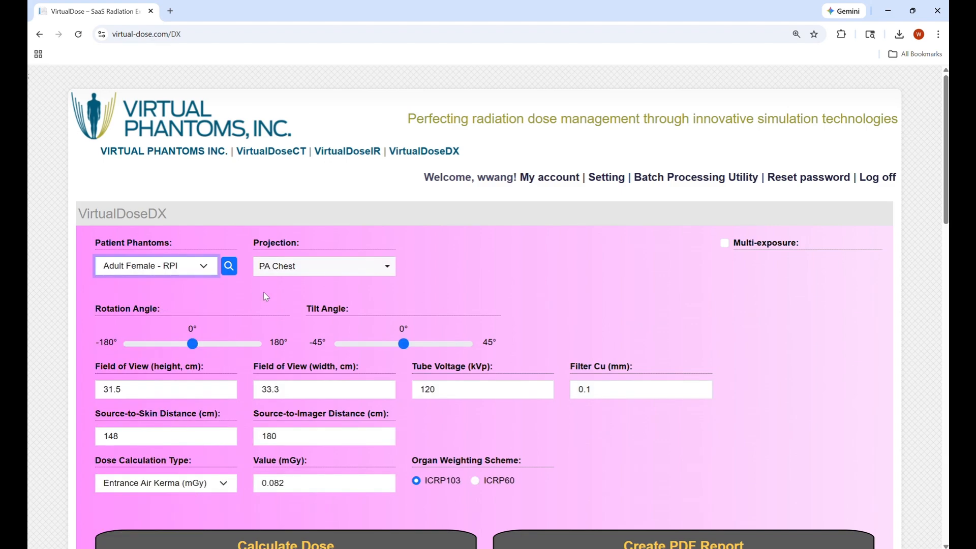
click(230, 271)
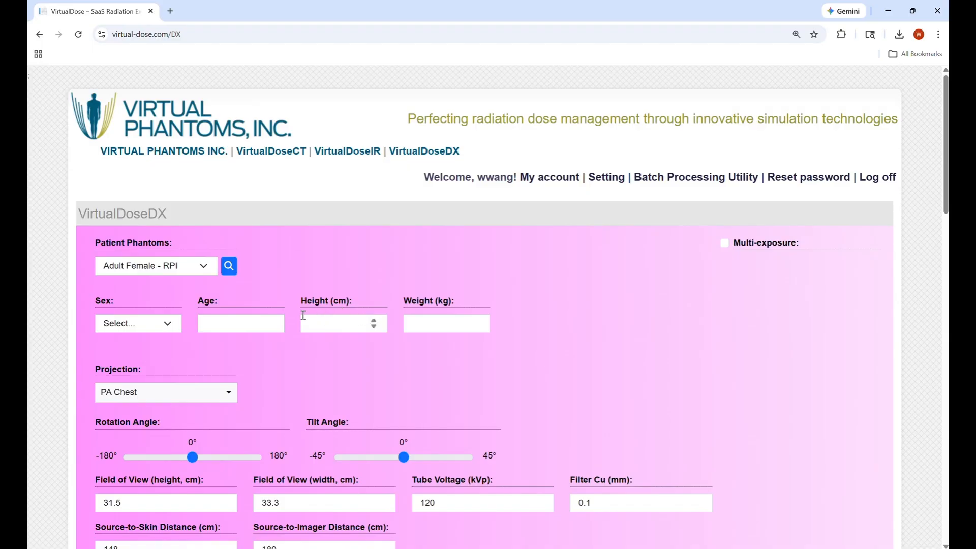
click(228, 266)
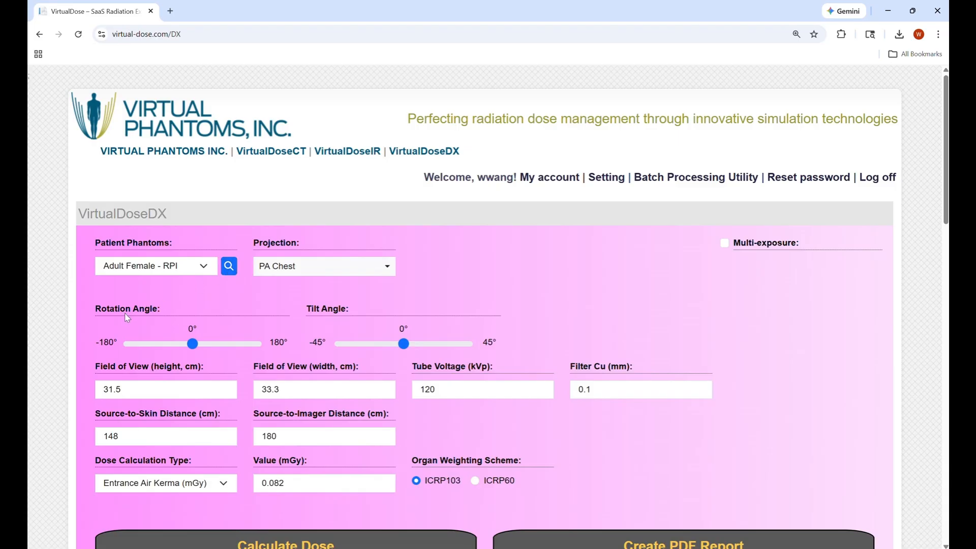
Choose PA Chest from the Chest group as the projection.
scroll(173, 338, down, 1)
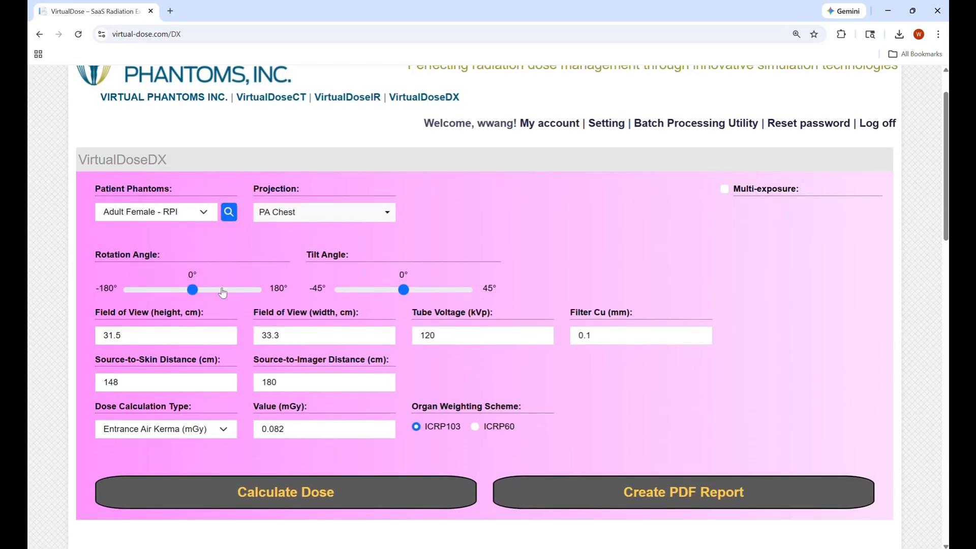
click(297, 217)
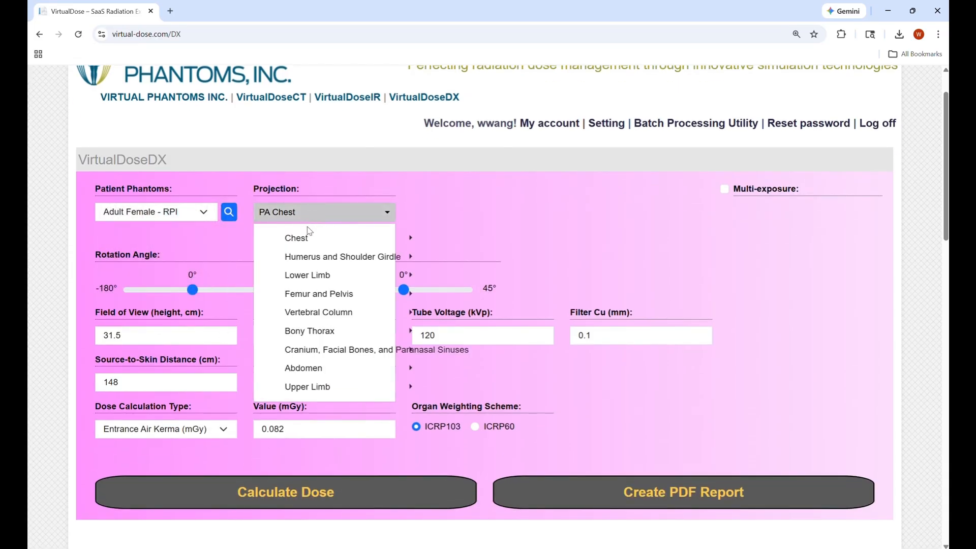
mouse_move(317, 246)
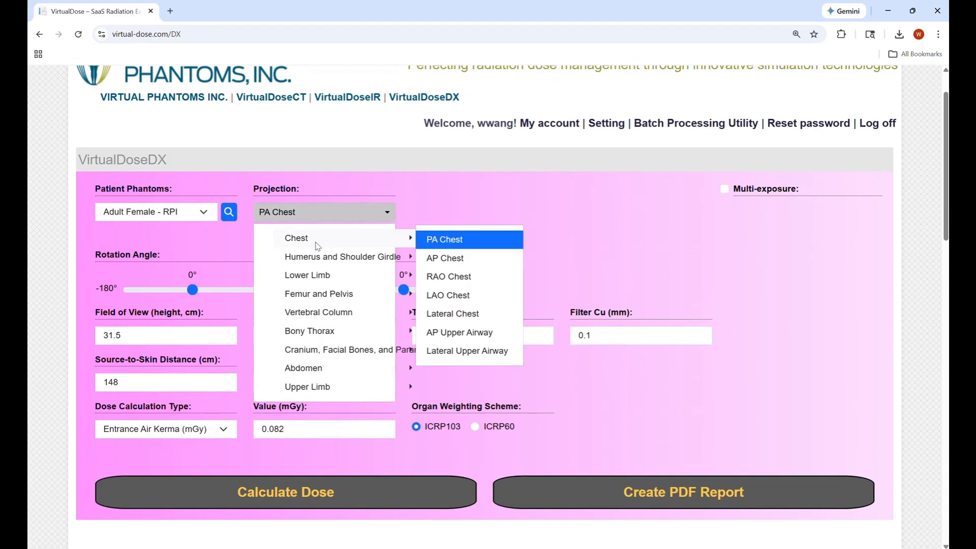
click(463, 246)
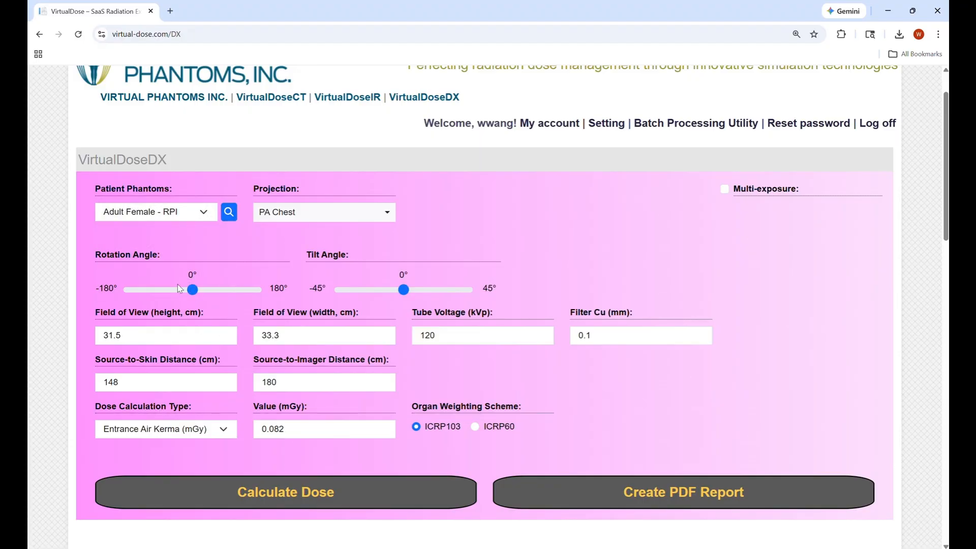
Set the rotation angle to -36° and the tilt angle to 8°, and inspect the beam on the phantom views.
drag(198, 295, 185, 295)
drag(404, 291, 415, 291)
scroll(224, 328, down, 7)
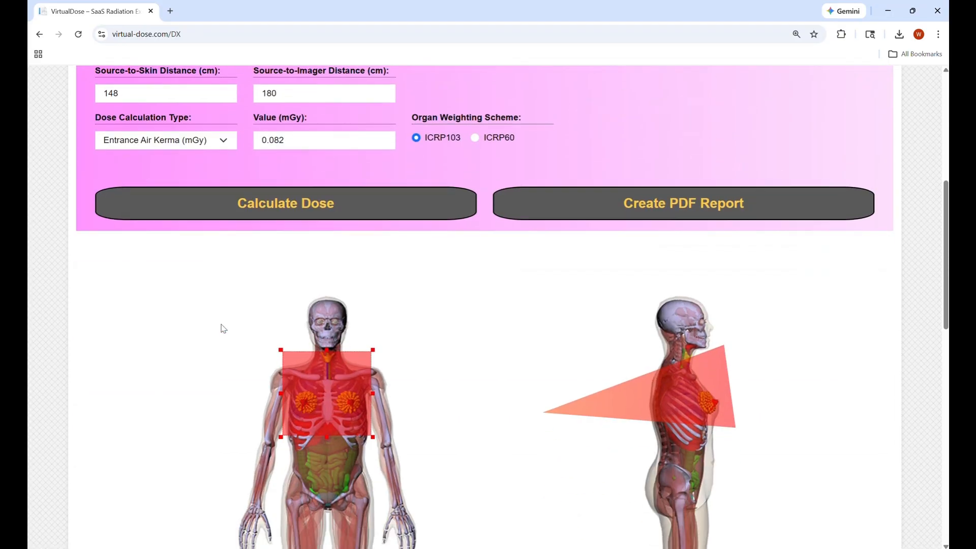
scroll(224, 329, down, 9)
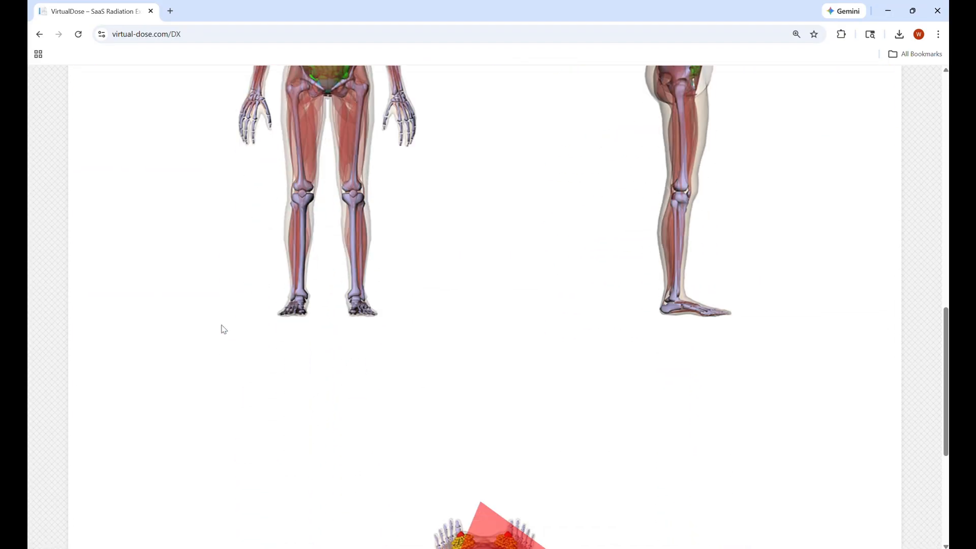
scroll(224, 329, down, 2)
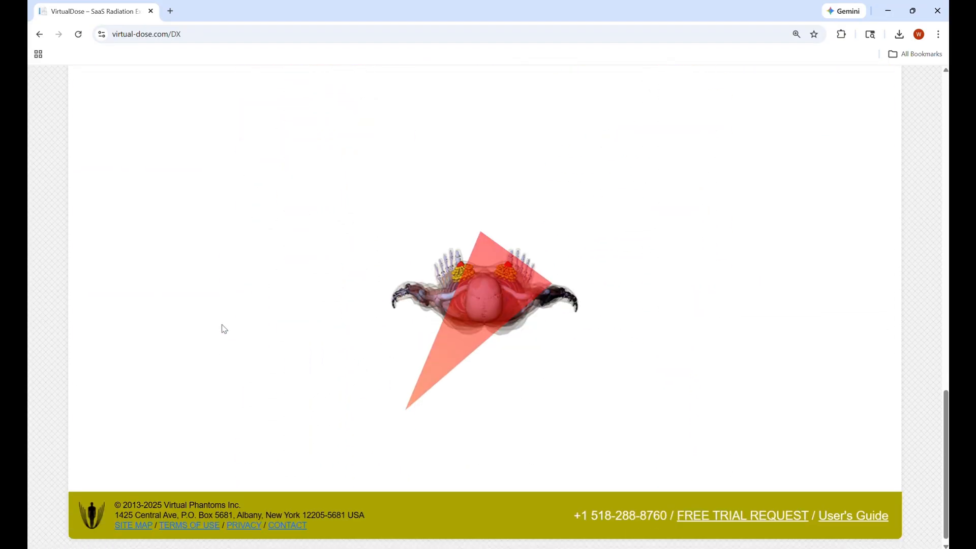
scroll(224, 329, up, 5)
scroll(224, 328, down, 2)
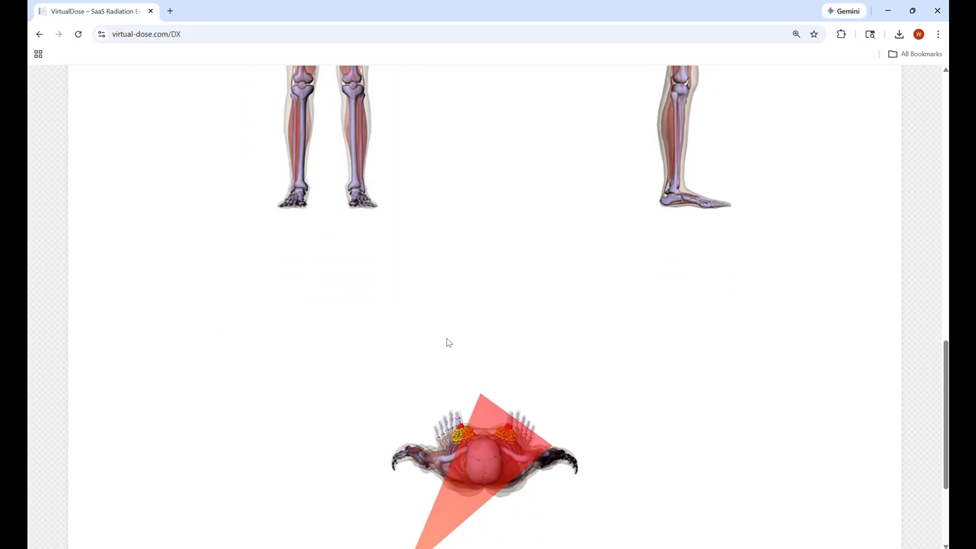
Resize the beam field on the phantom's front view to about 29.6 cm high and 38.4 cm wide.
scroll(444, 322, up, 6)
mouse_move(371, 238)
mouse_down()
mouse_move(389, 249)
mouse_move(383, 230)
mouse_move(386, 238)
mouse_up()
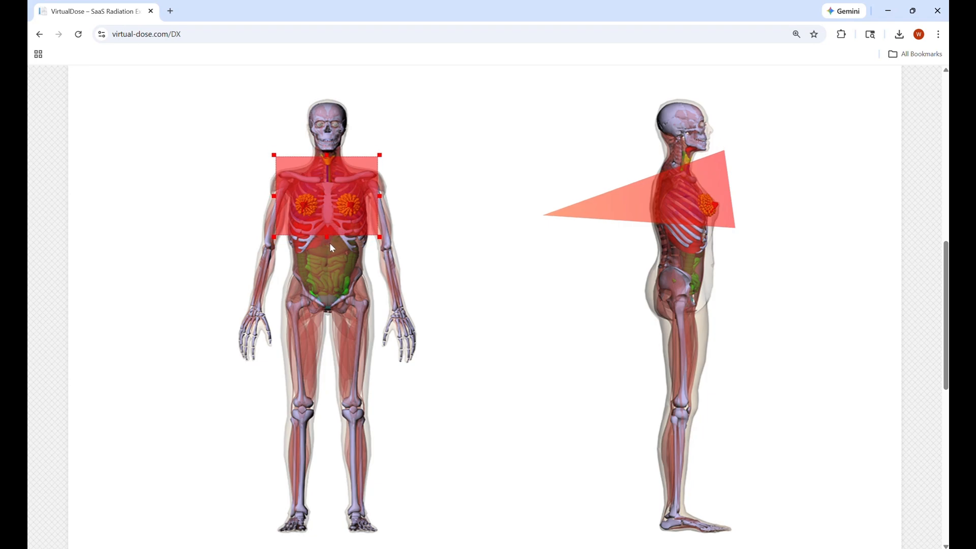
scroll(338, 256, up, 10)
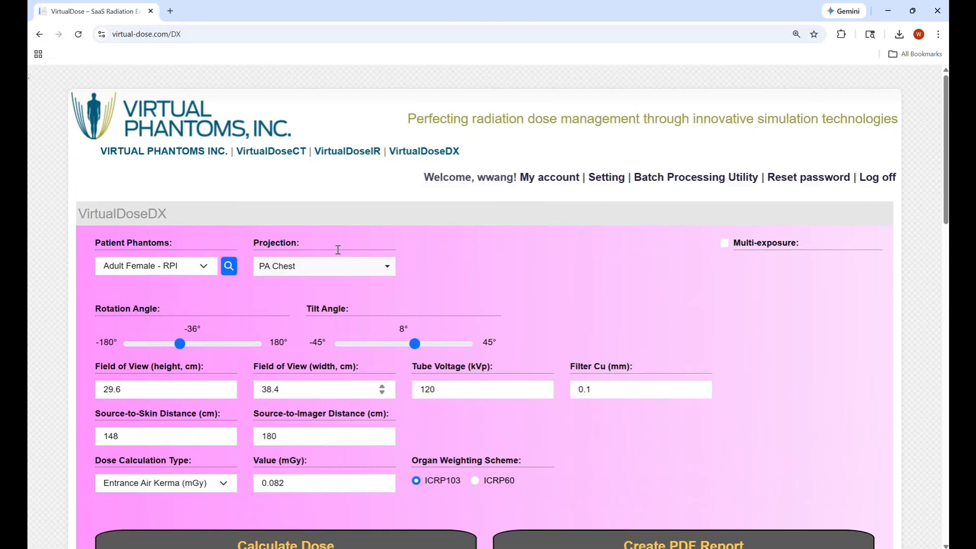
scroll(327, 266, down, 2)
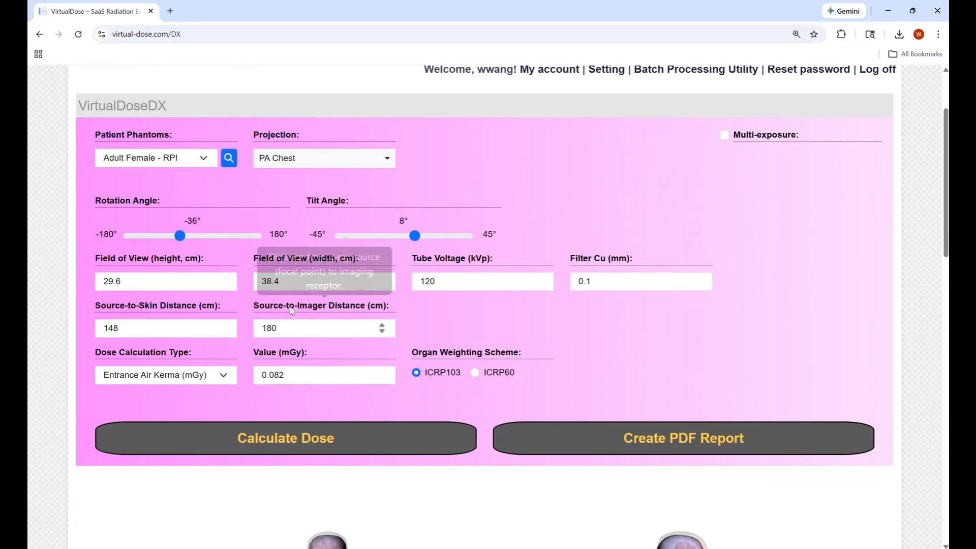
Try Milliampere-seconds (mAs) as the dose calculation type and settle on Entrance Skin Exposure (R).
click(445, 285)
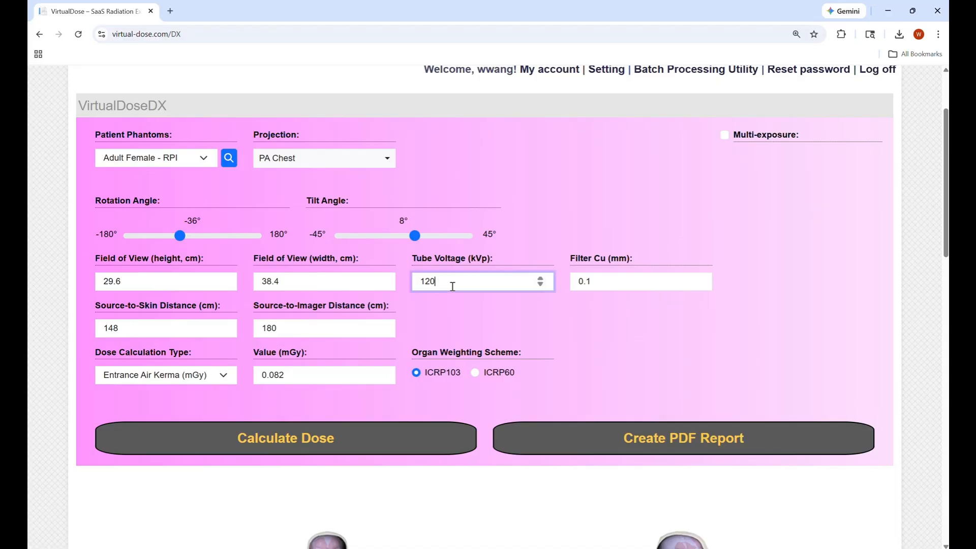
click(610, 282)
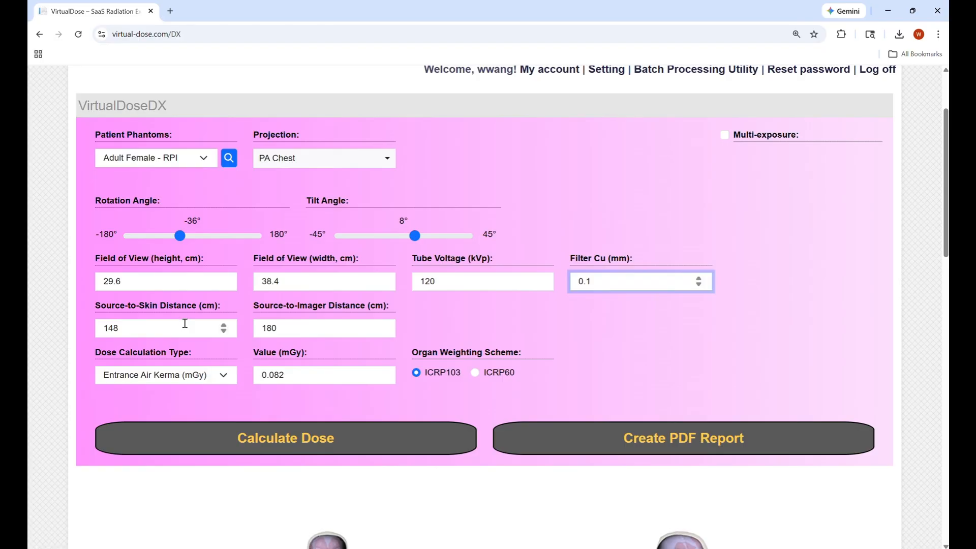
click(190, 377)
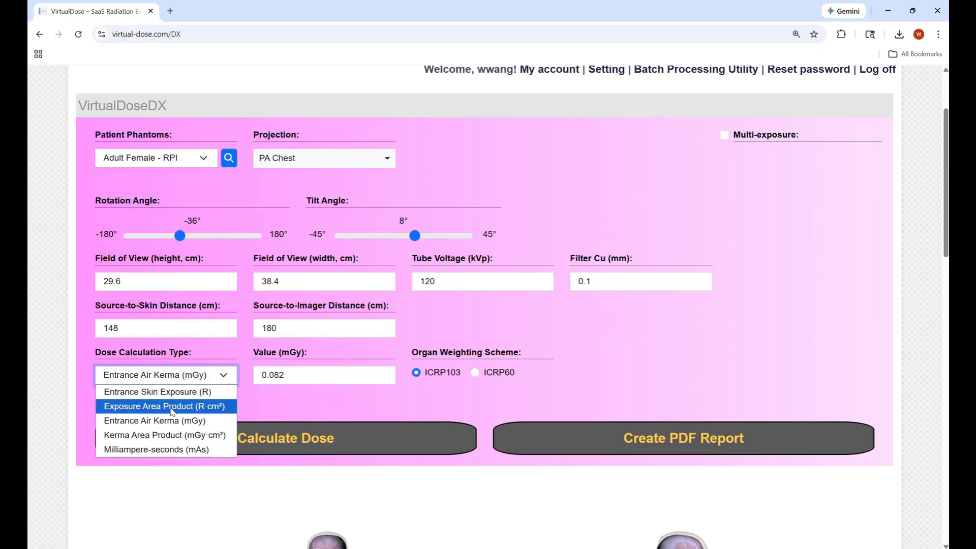
click(168, 452)
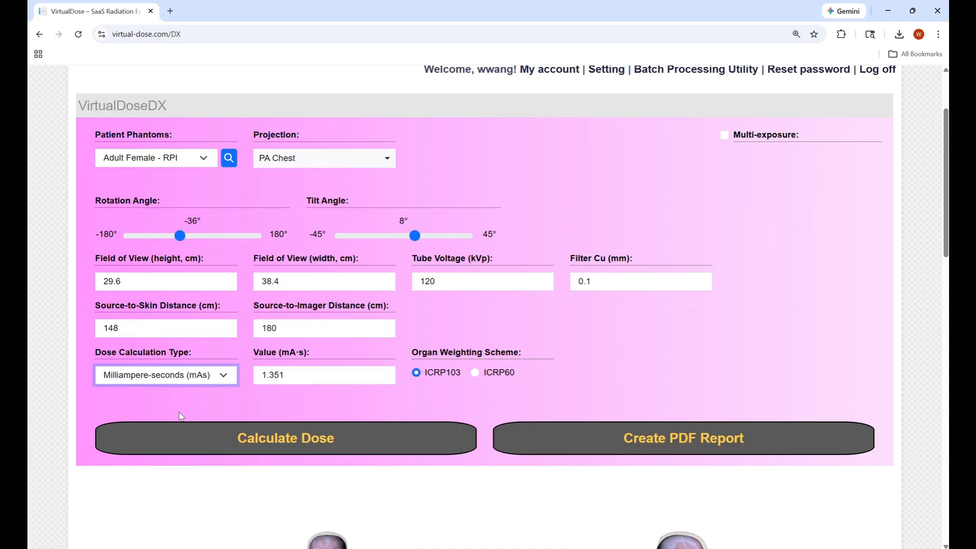
click(164, 377)
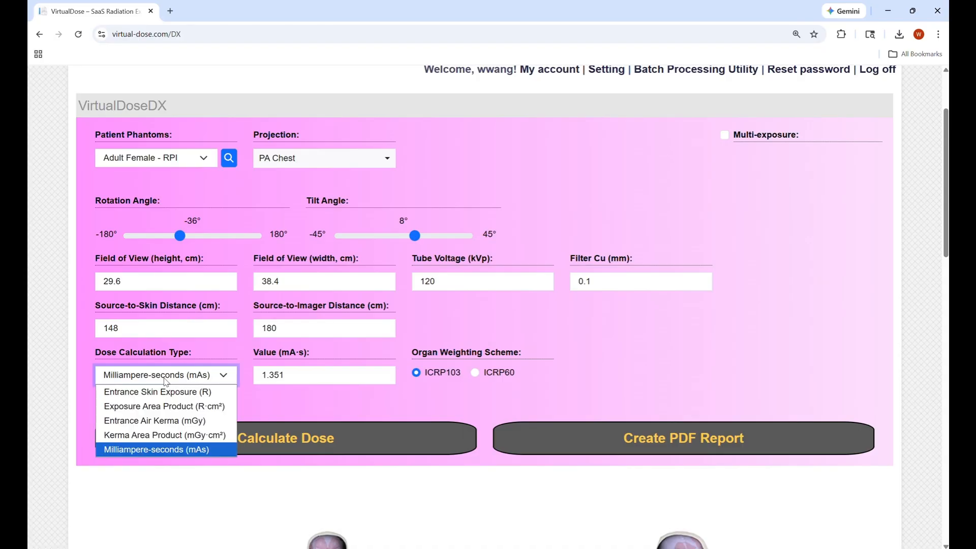
click(147, 394)
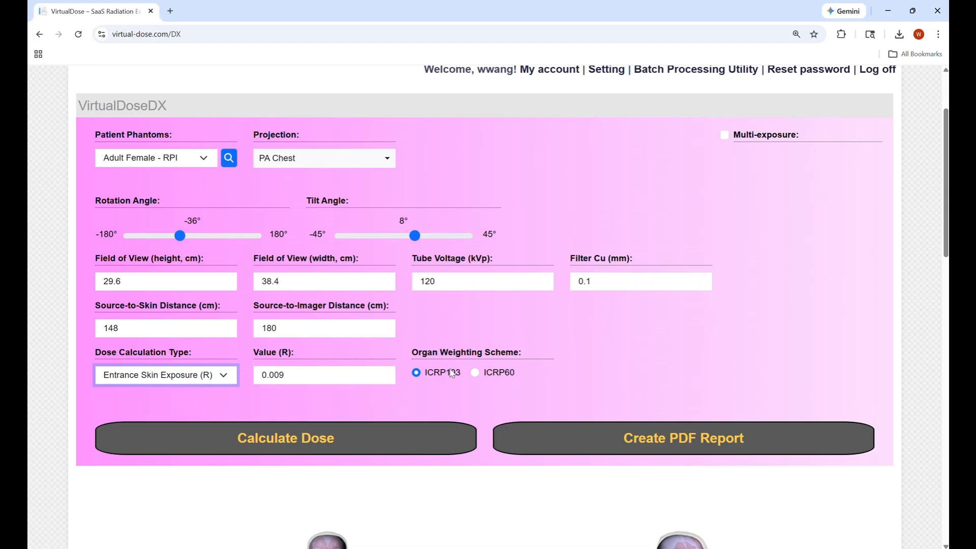
Calculate the dose with the ICRP103 organ weighting scheme and view the organ dose chart and table.
click(475, 373)
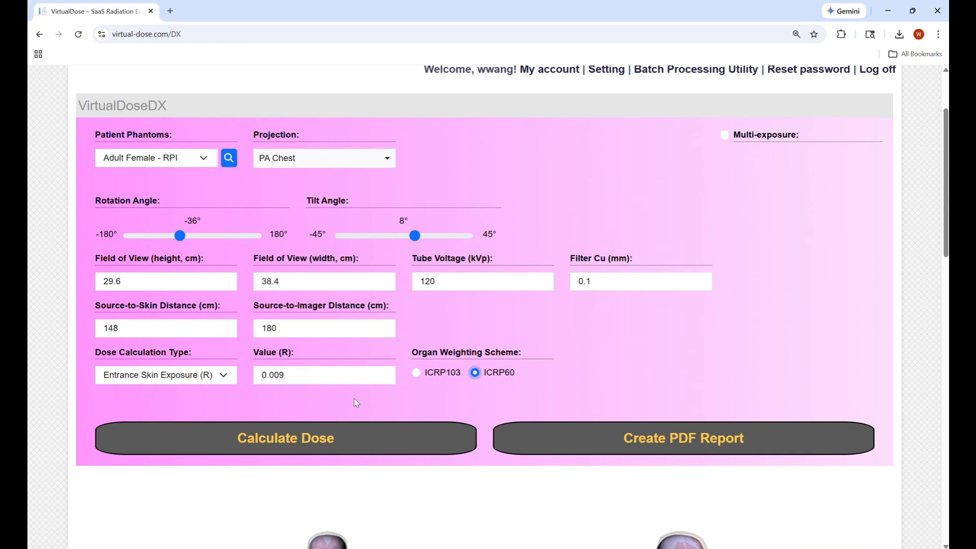
click(417, 375)
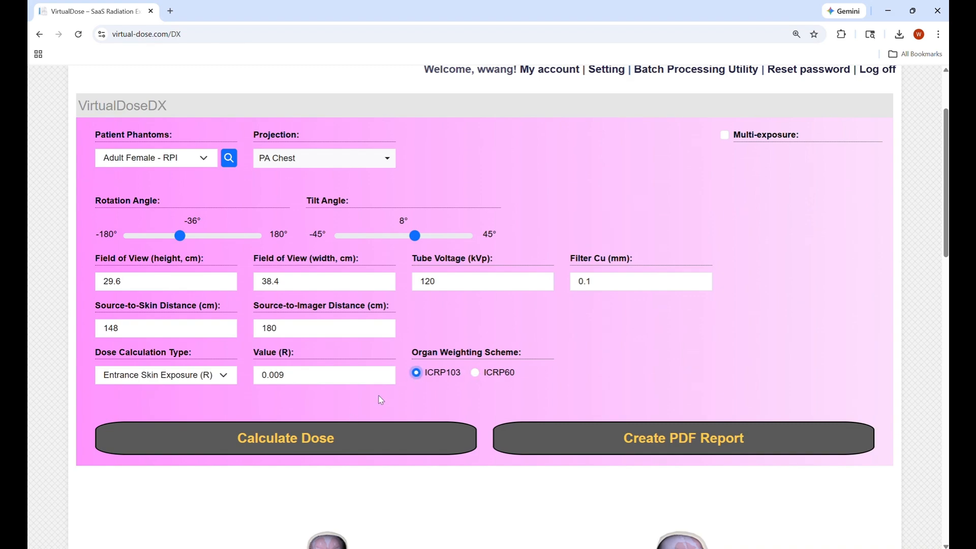
click(299, 442)
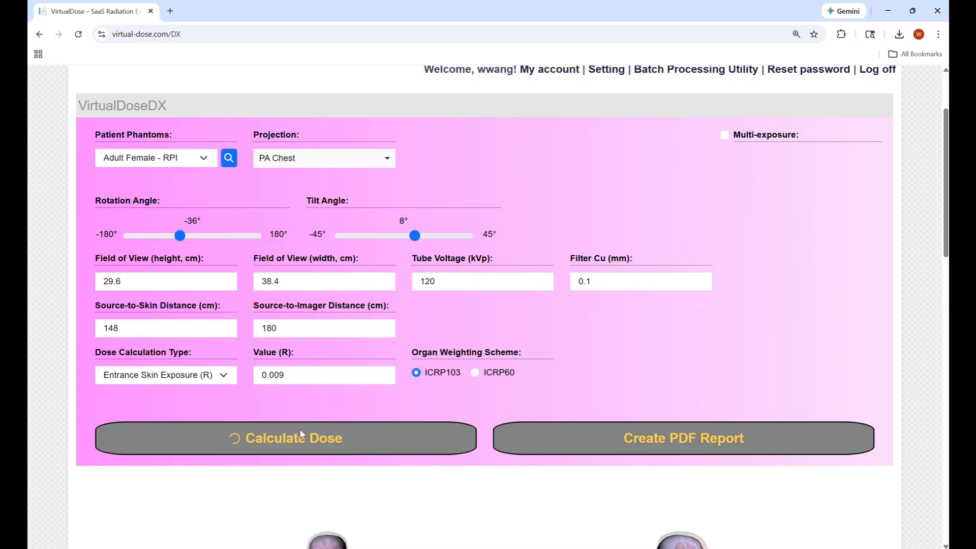
scroll(304, 432, down, 9)
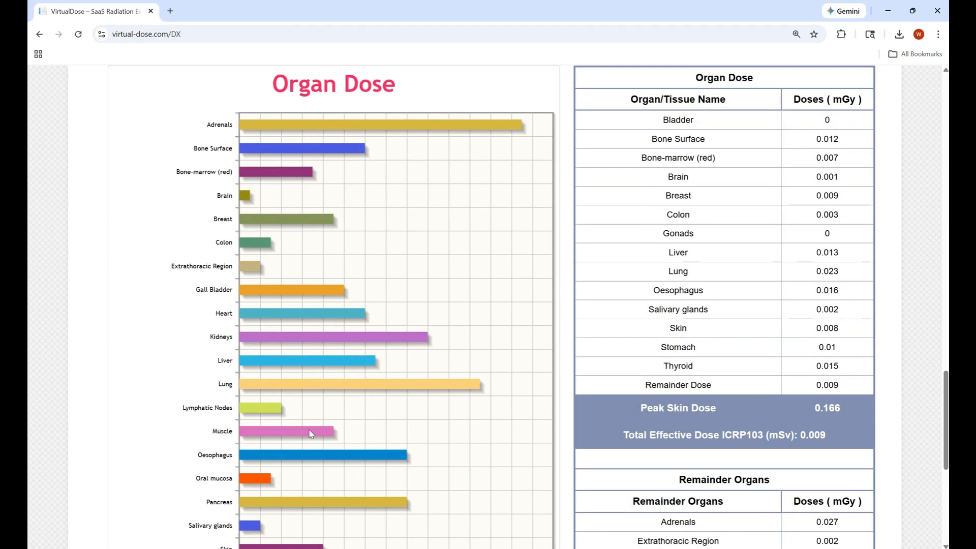
Create the PDF report of the dose calculation and open the downloaded file to review its contents.
scroll(332, 426, up, 4)
scroll(331, 425, up, 18)
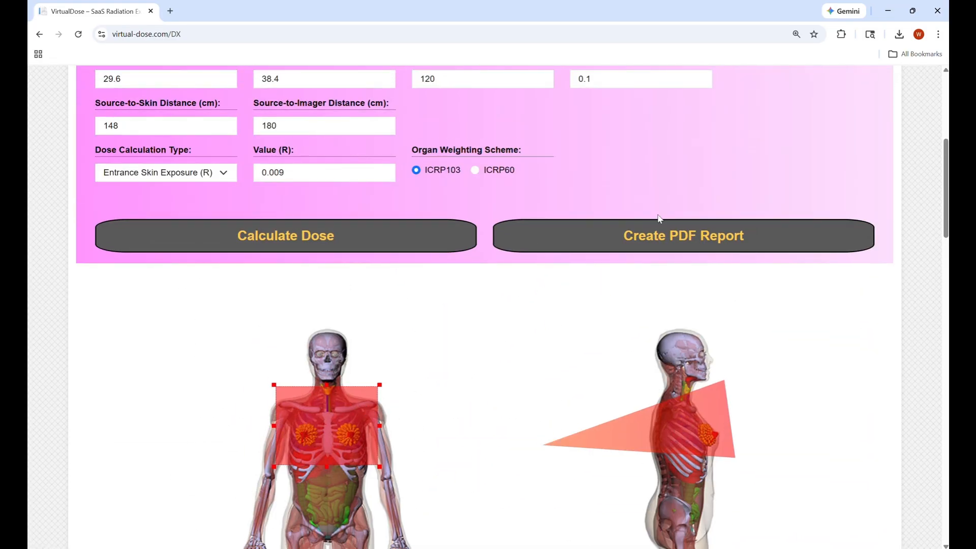
click(653, 236)
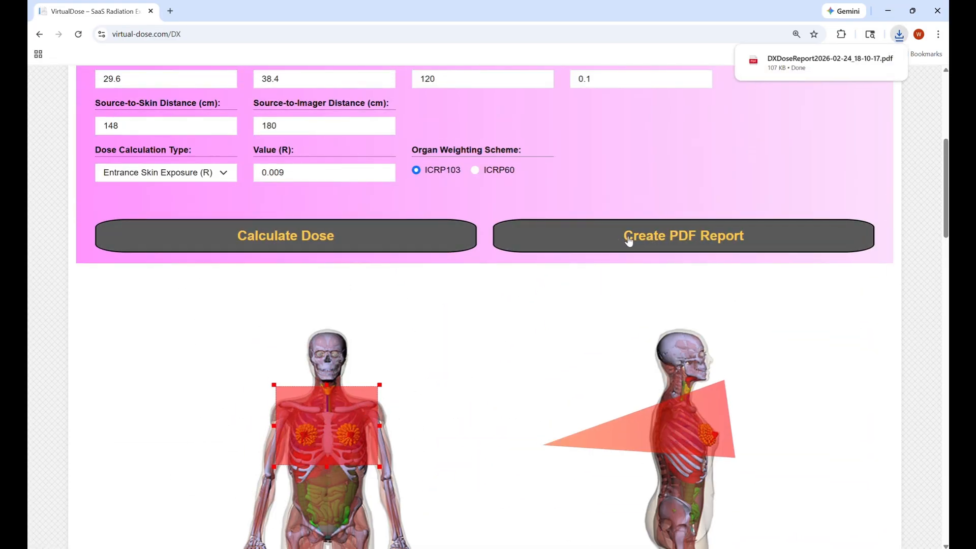
click(799, 66)
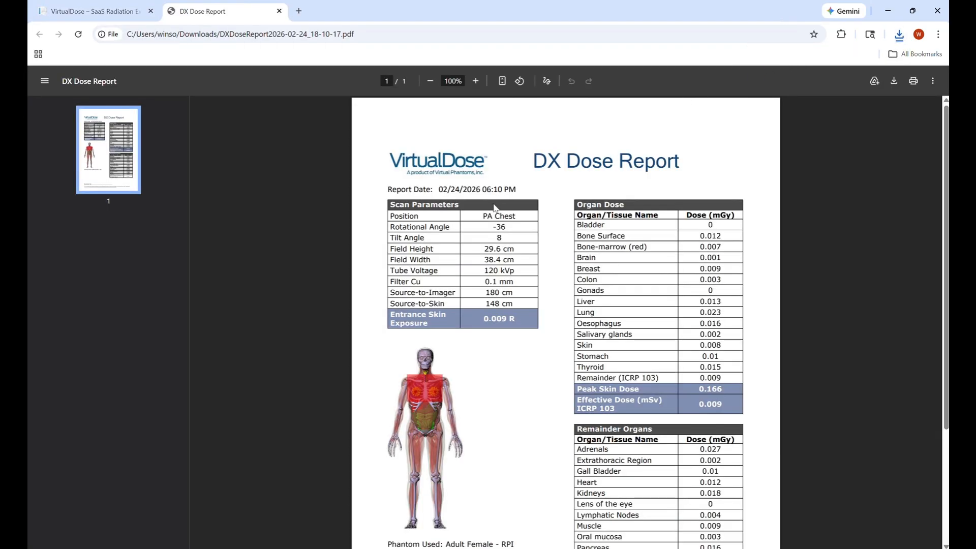
scroll(491, 208, down, 1)
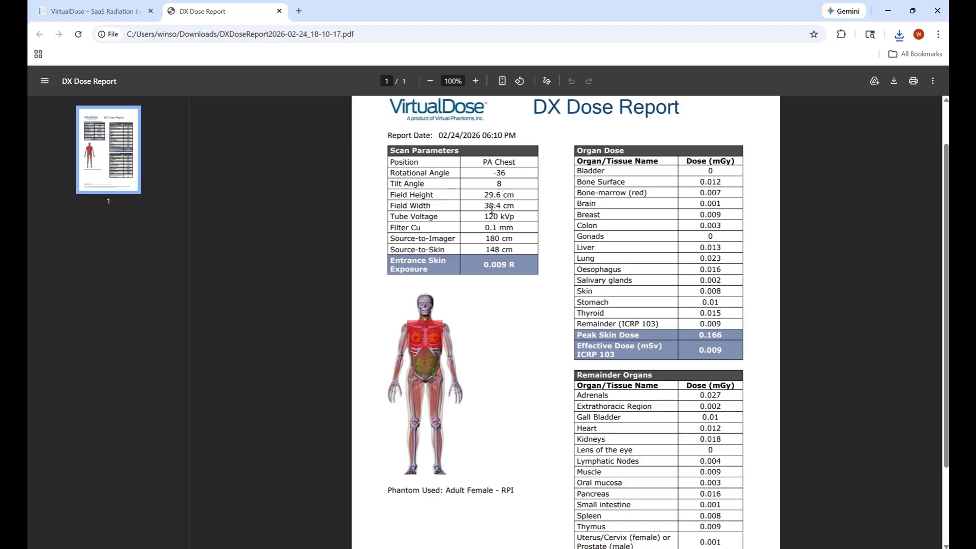
scroll(491, 208, down, 1)
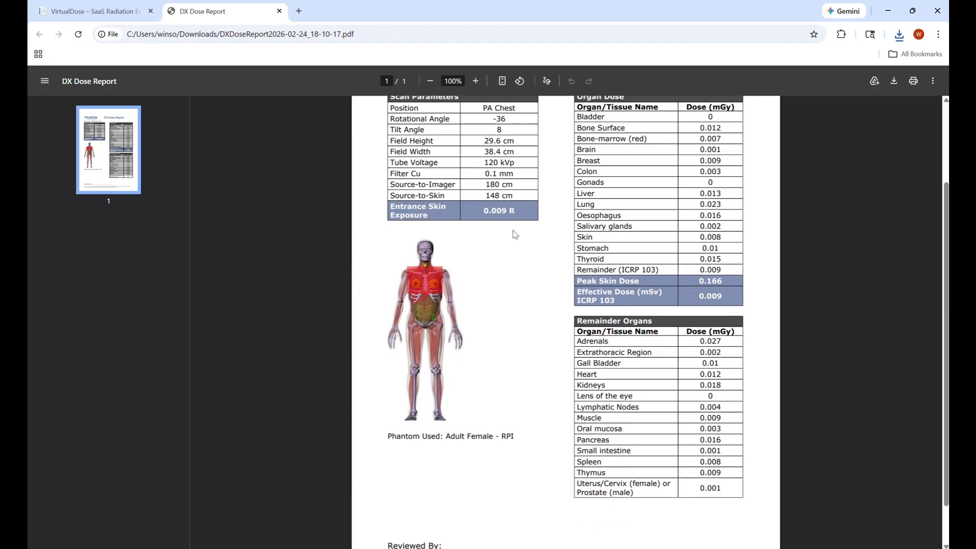
scroll(515, 234, up, 2)
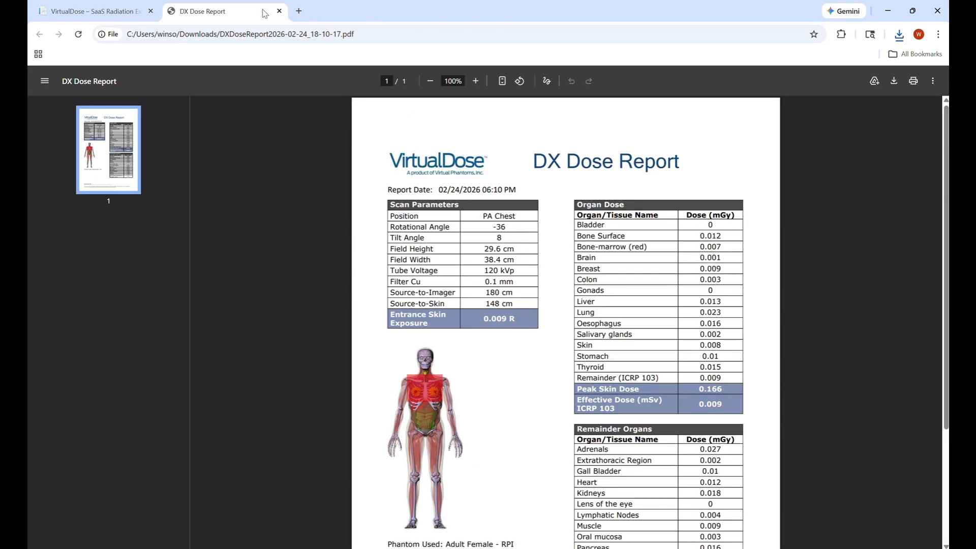
Return to the VirtualDoseDX page, enable multi-exposure, and add the current PA Chest exposure to the list.
click(145, 8)
scroll(693, 168, up, 5)
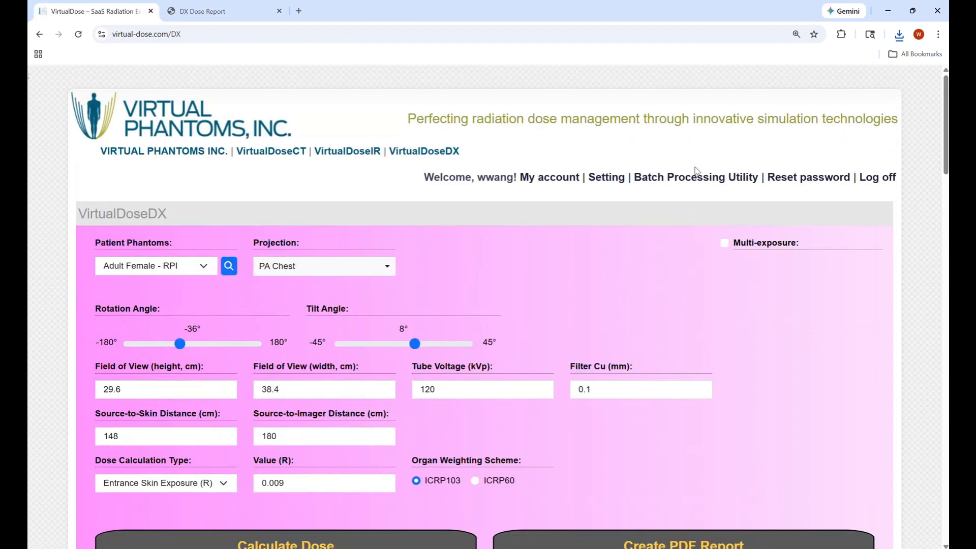
click(727, 244)
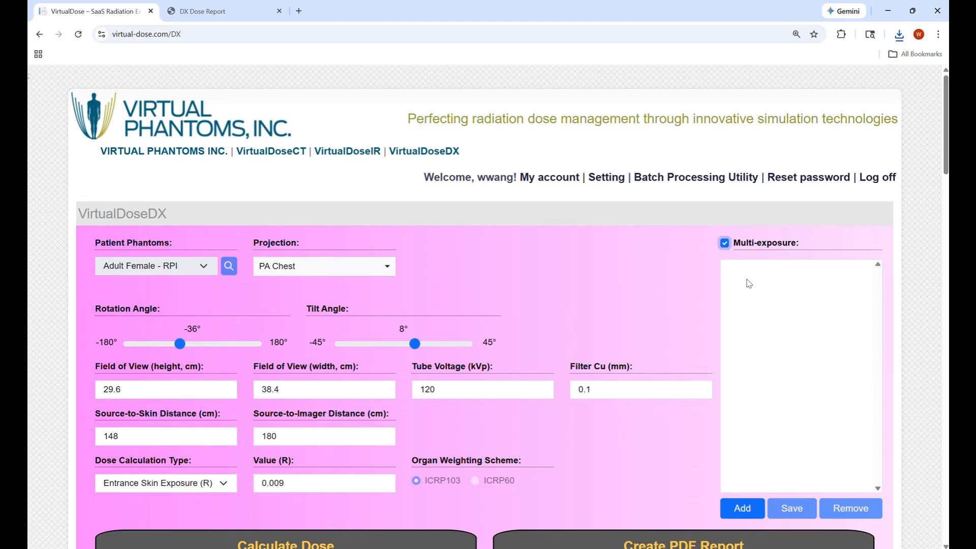
click(747, 509)
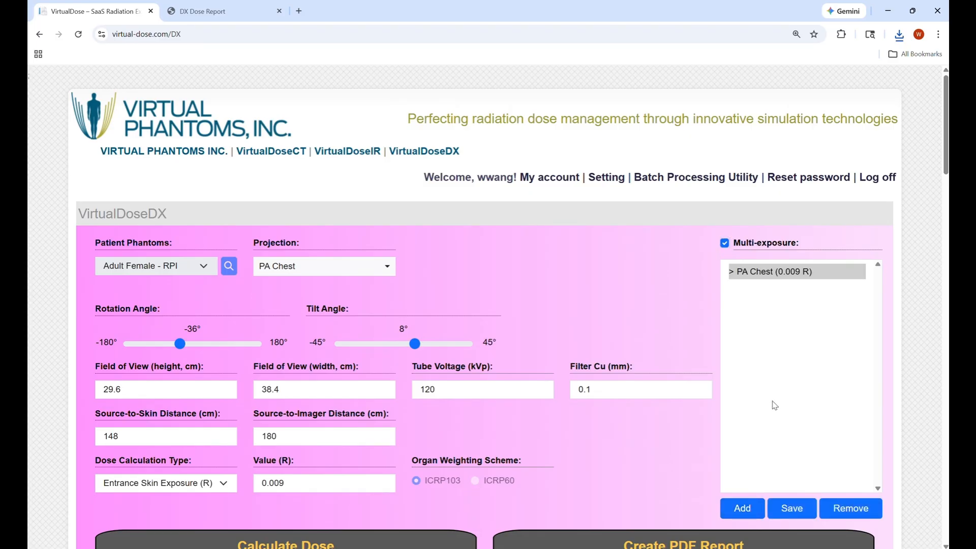
Add a second PA Chest exposure to the multi-exposure list and remove it again.
click(781, 273)
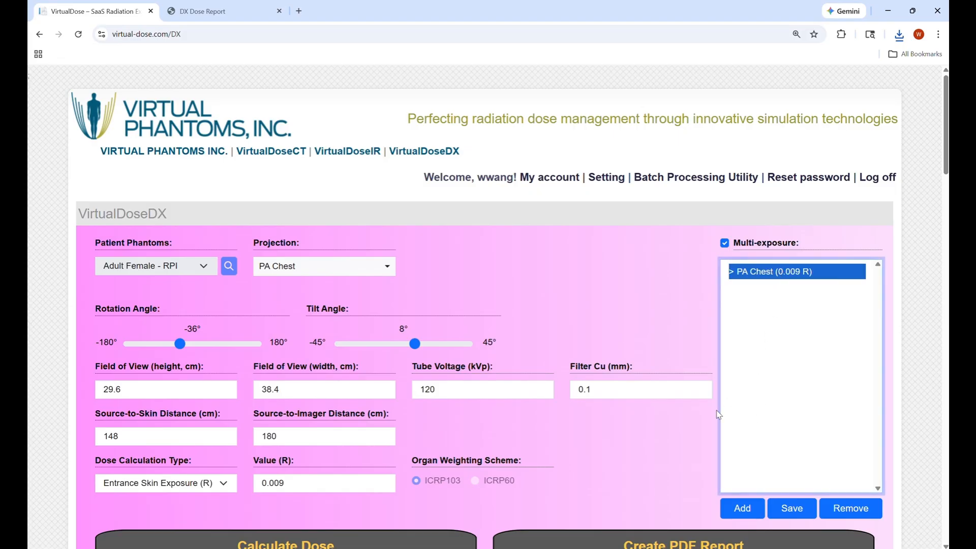
click(744, 509)
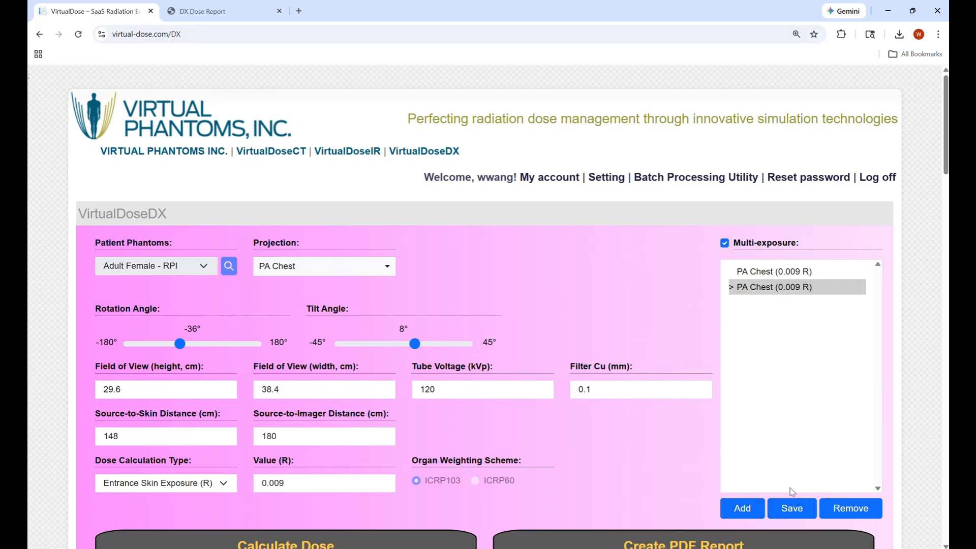
click(849, 511)
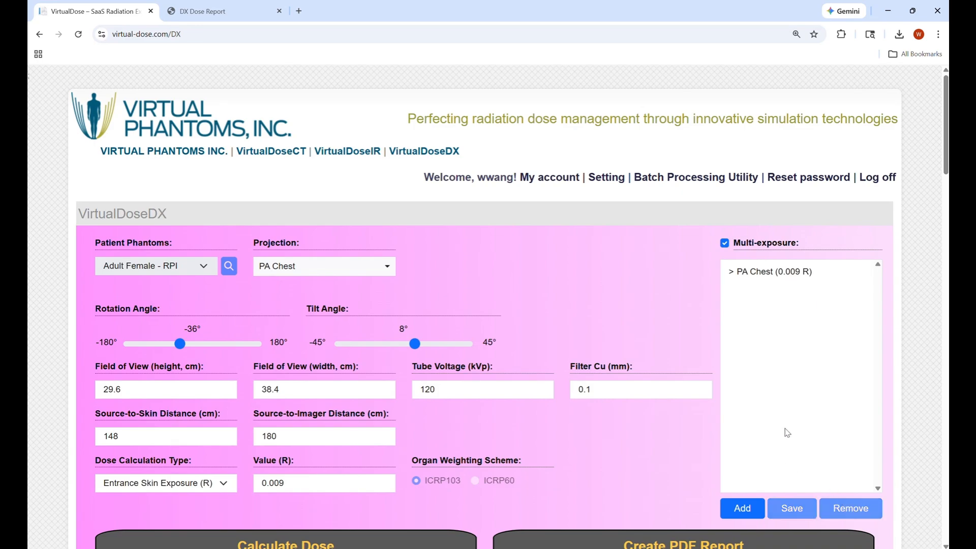
scroll(365, 514, down, 1)
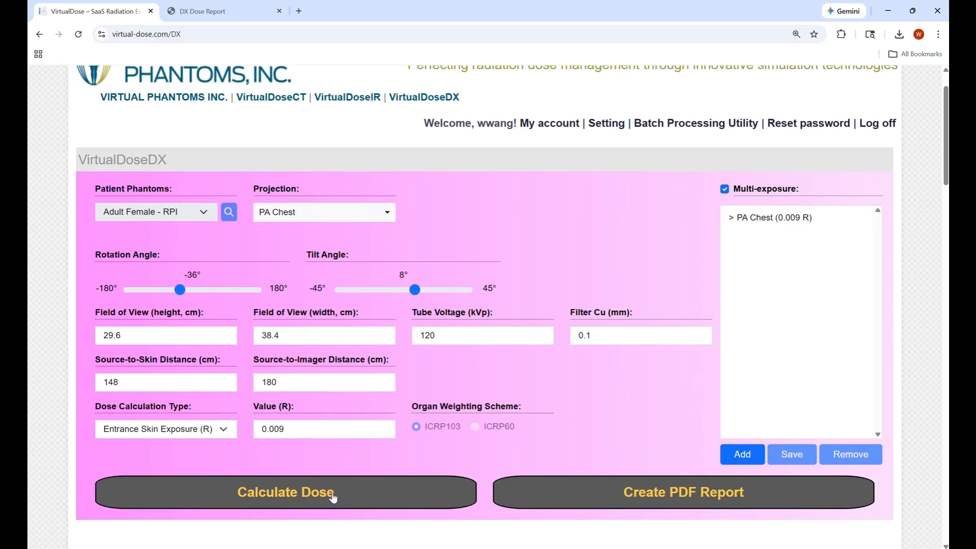